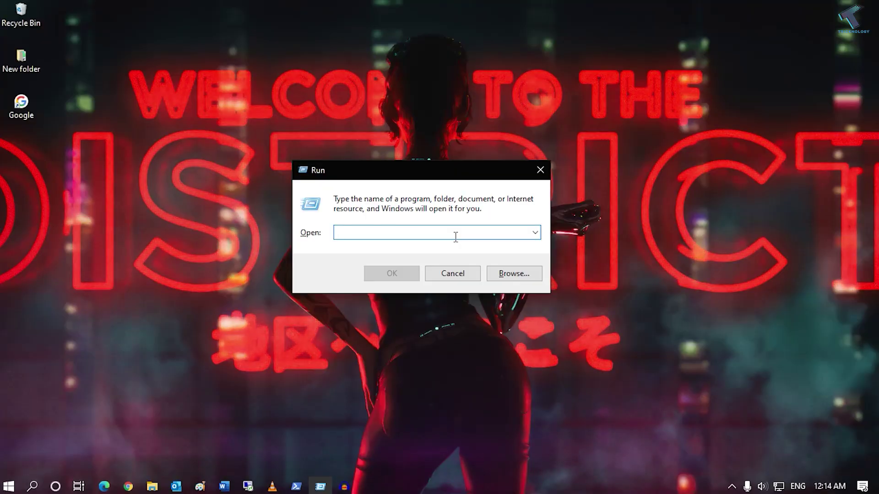
text(mmsys.cpl)
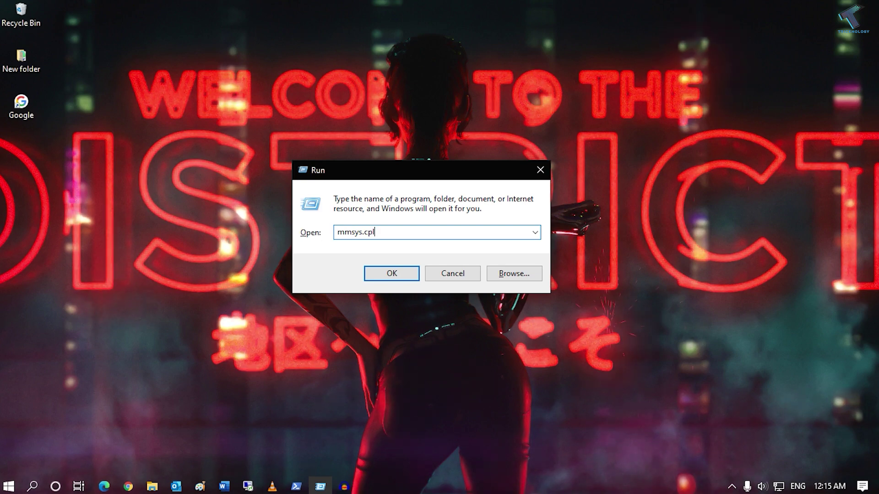
key(Return)
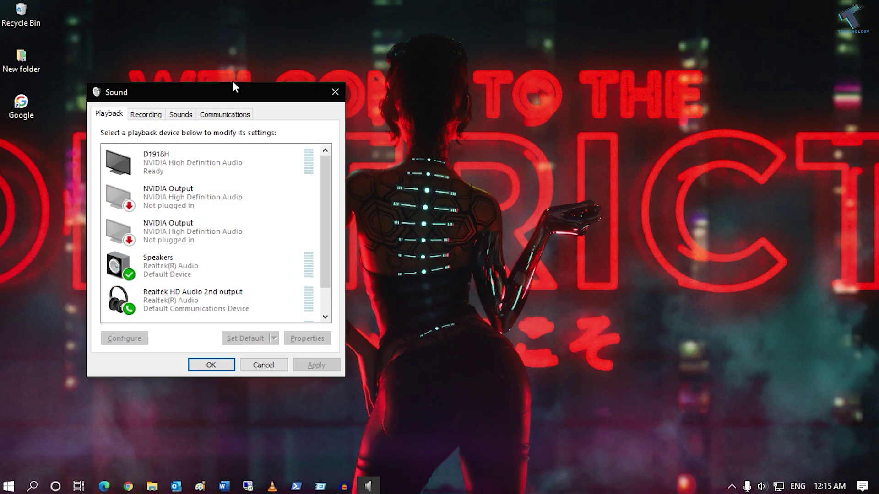
drag(232, 90, 368, 81)
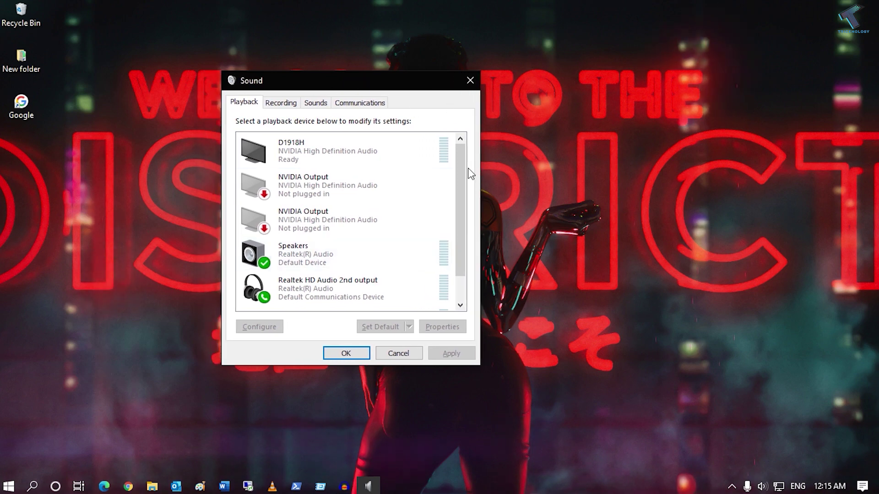
drag(466, 172, 466, 197)
click(328, 235)
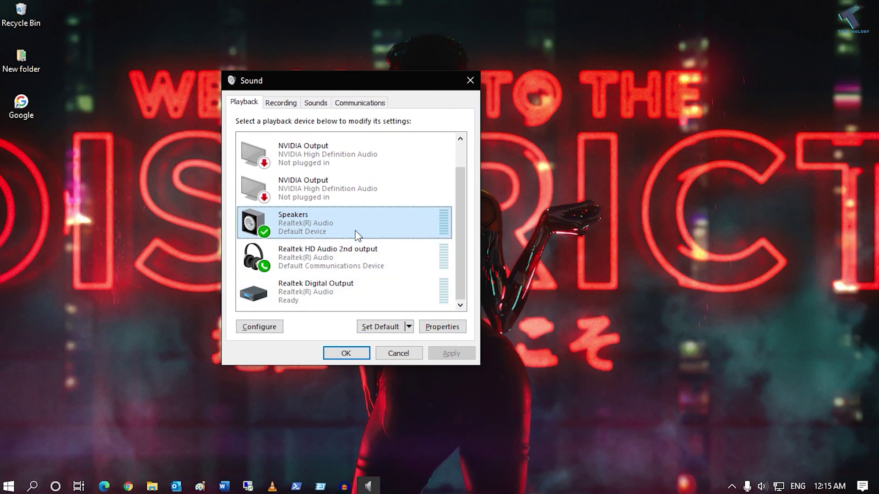
click(281, 104)
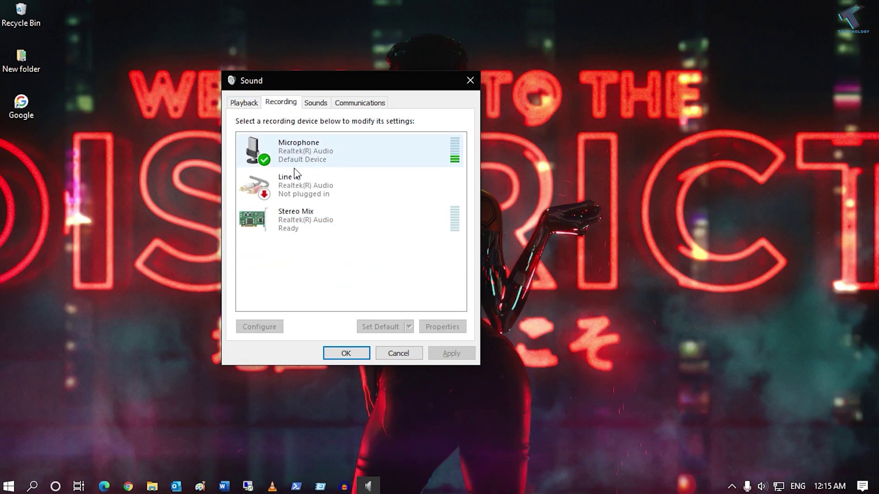
click(320, 103)
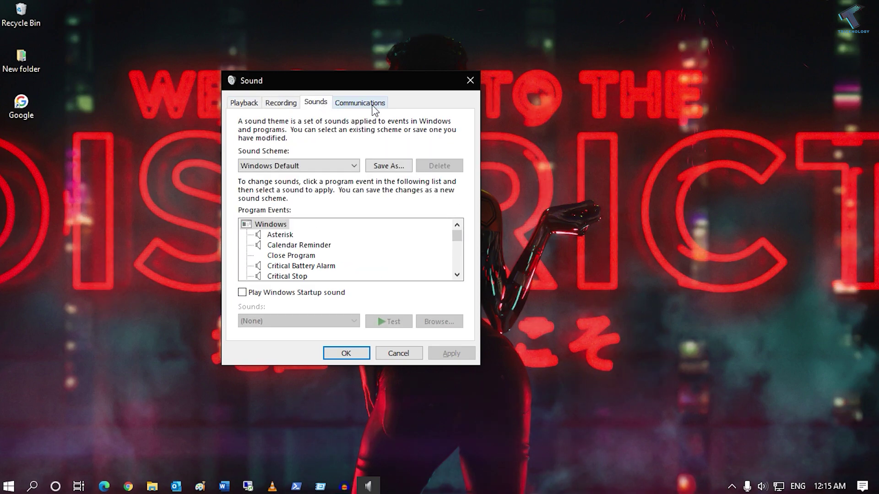
click(347, 104)
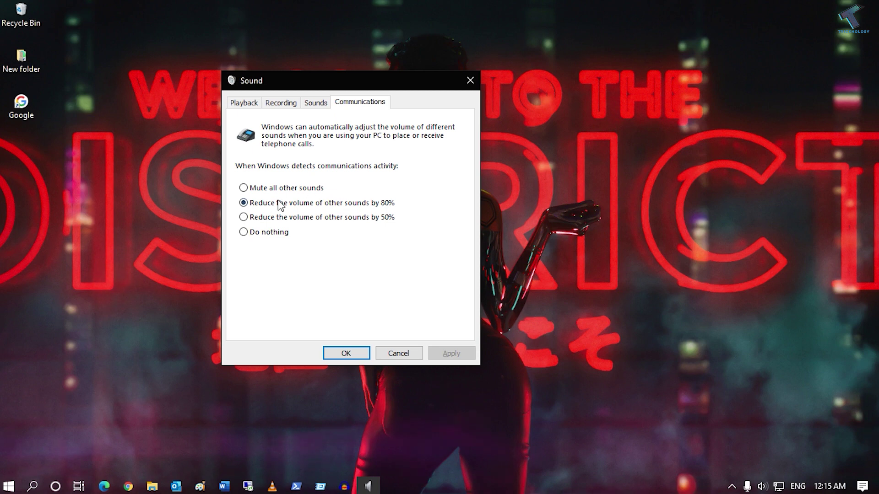
click(242, 102)
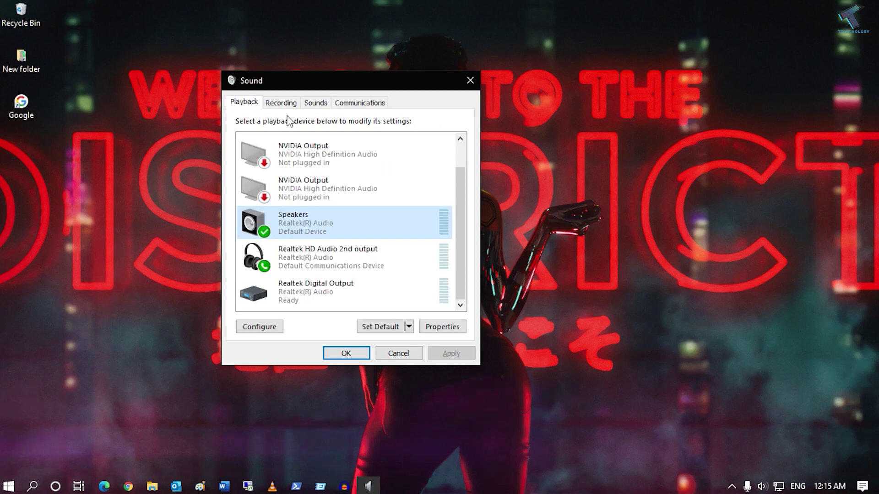
click(477, 81)
key(super+r)
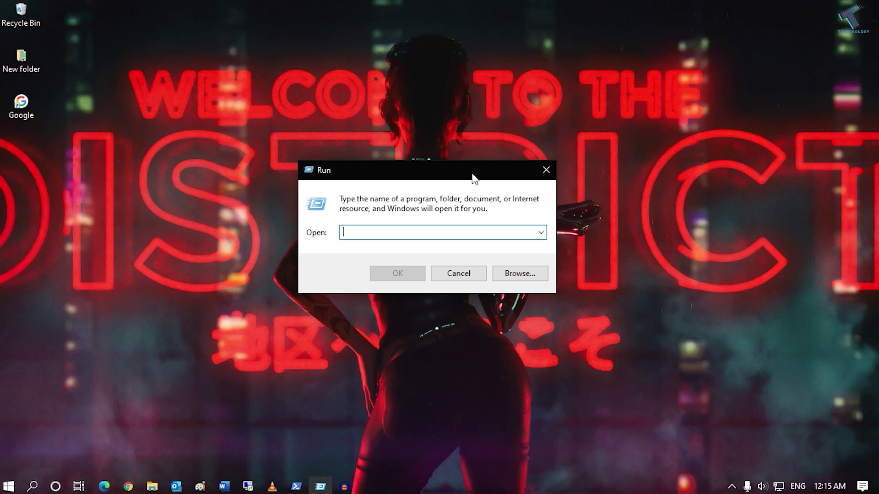
Run lusrmgr.msc to open Local Users and Groups and switch between the Users and Groups lists
text(lu)
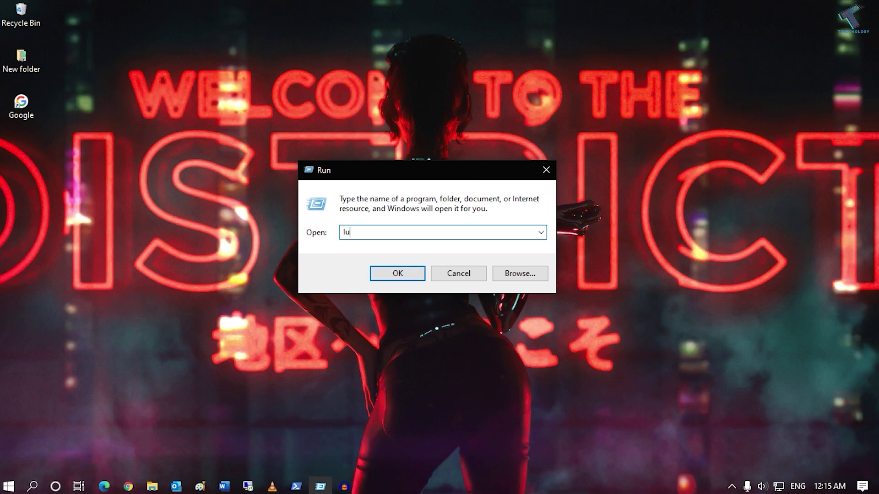
text(srmgr.)
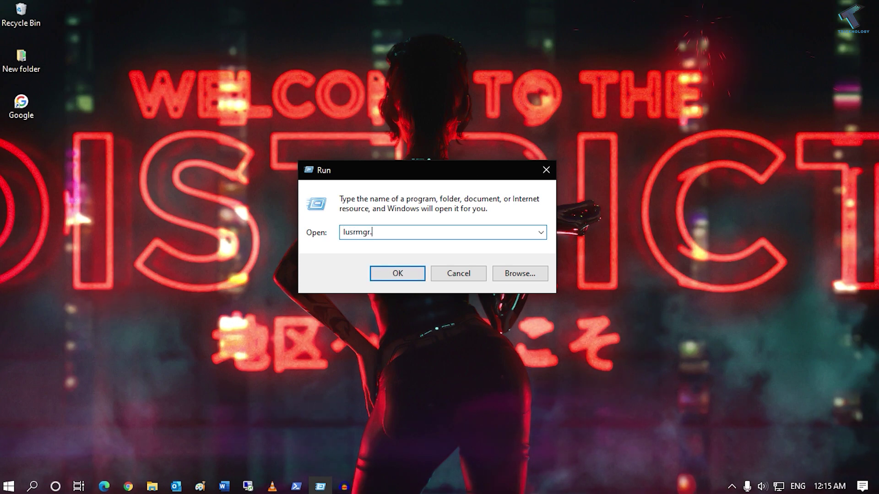
text(msc)
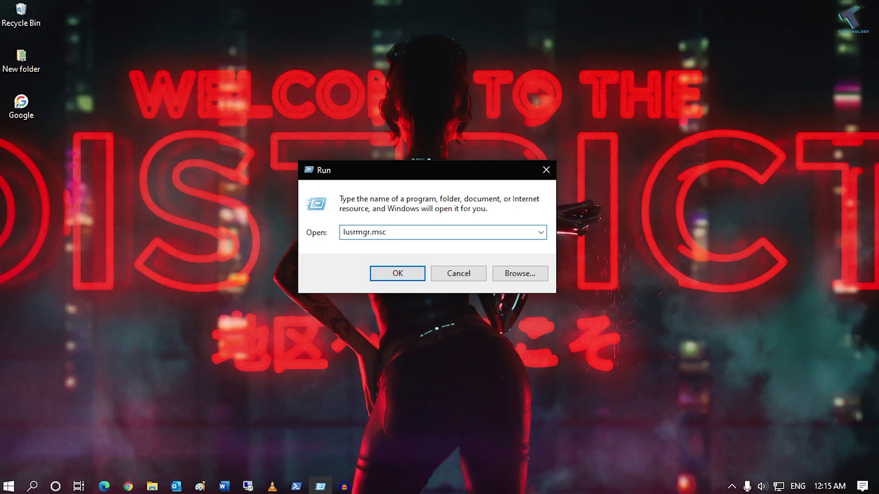
key(Return)
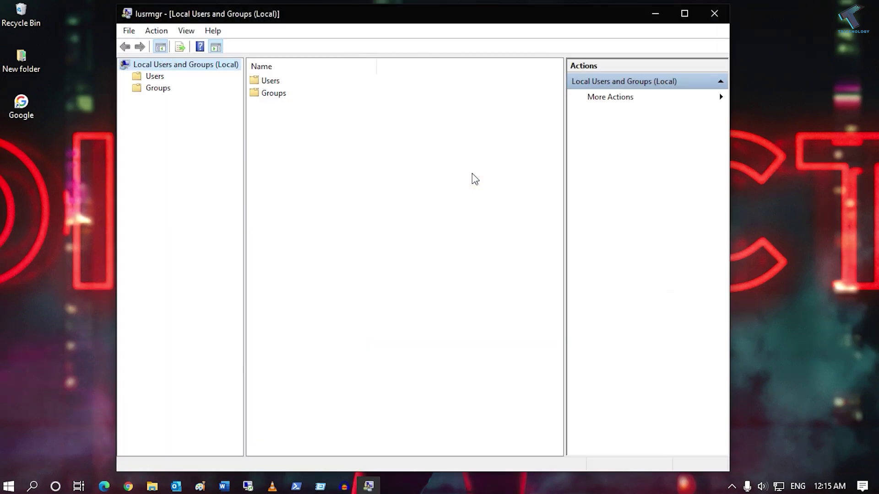
click(165, 76)
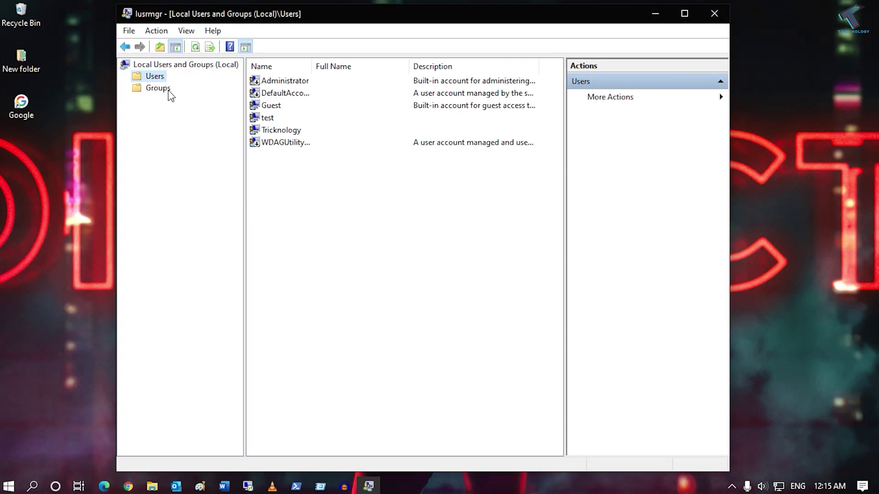
click(166, 89)
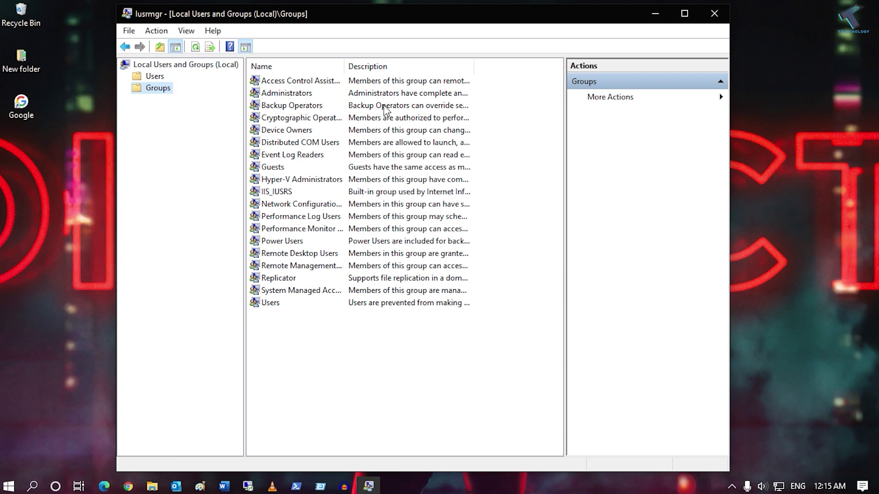
click(153, 77)
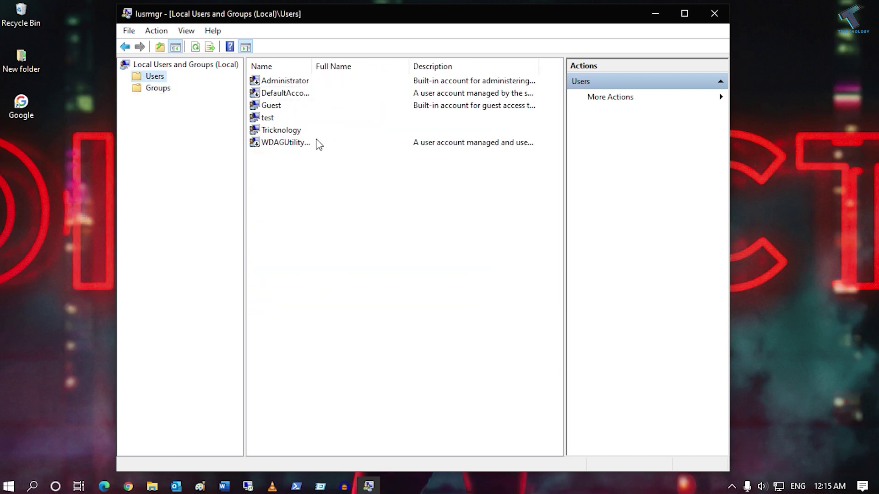
Check the options for the users list and one user account without changing anything, then show Groups
right_click(302, 178)
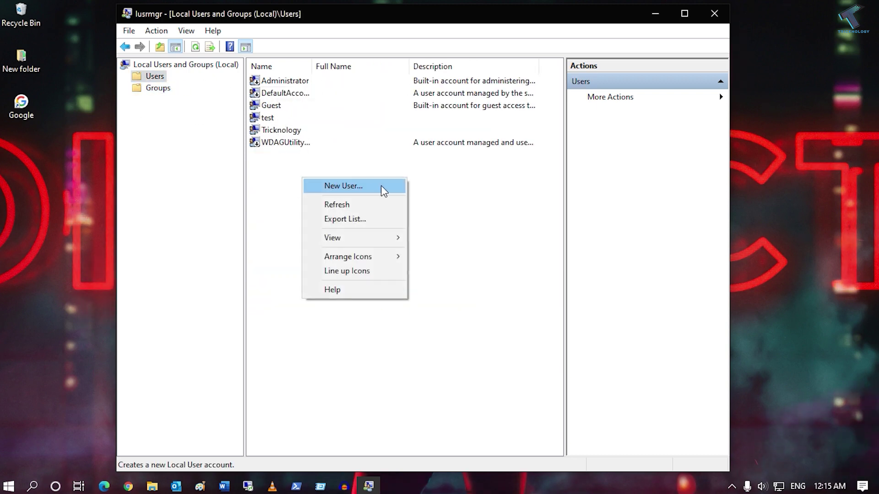
click(277, 172)
right_click(280, 130)
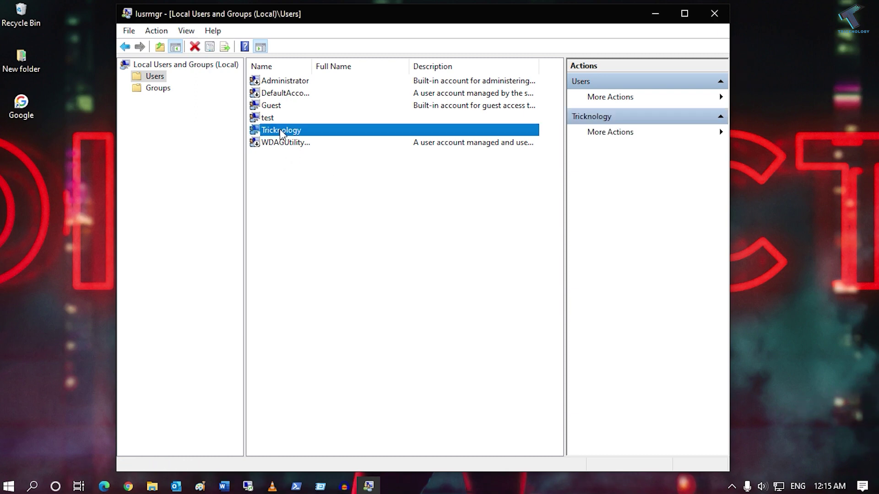
click(312, 121)
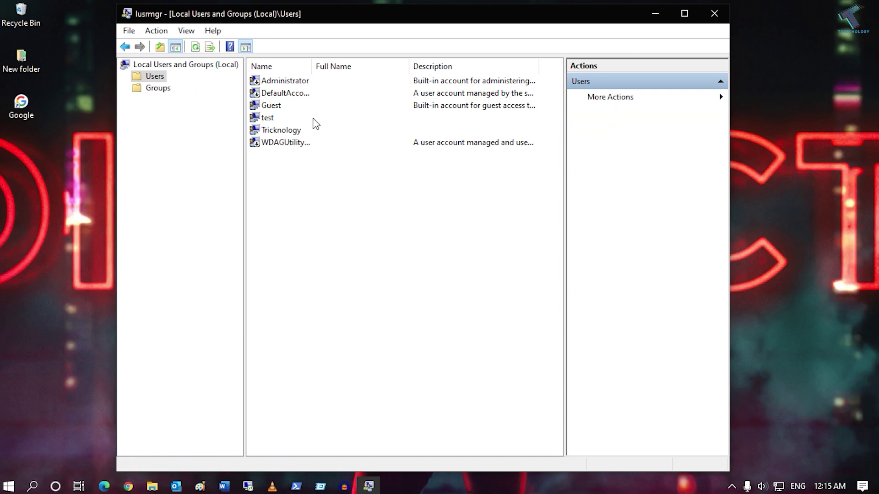
click(156, 88)
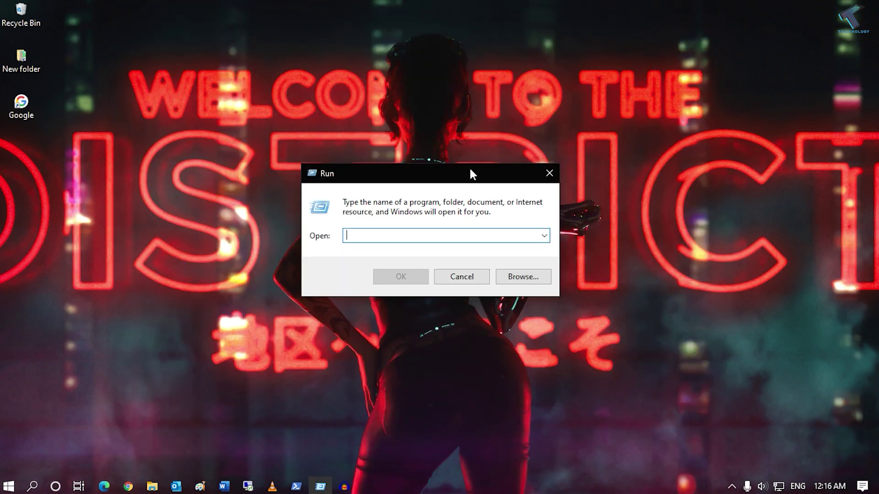
Run 'control mouse' to open Mouse Properties and centre its window
text(control)
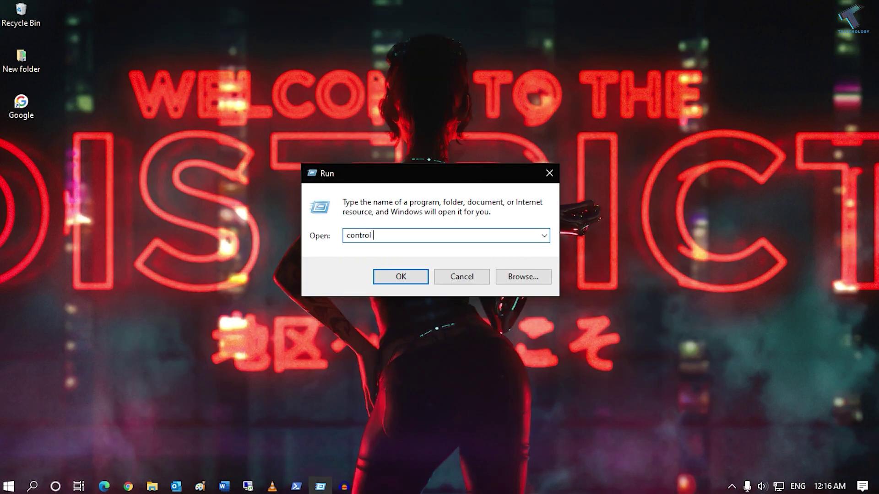
text( mouse)
key(Return)
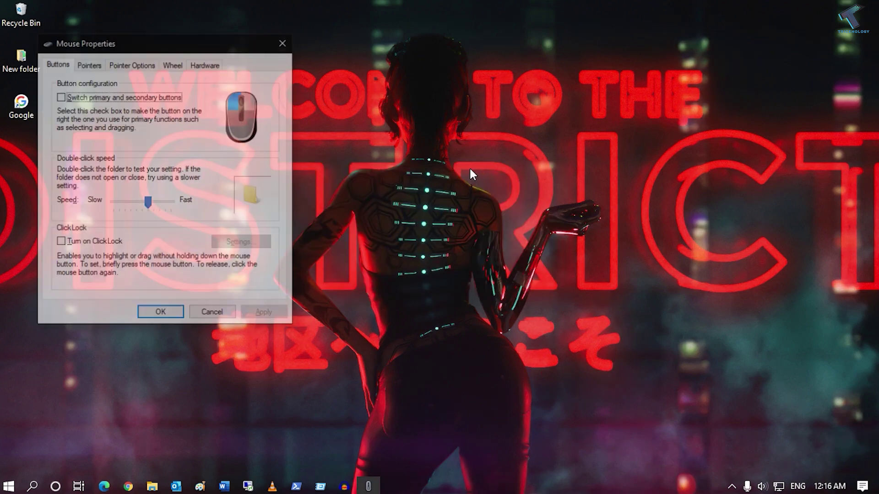
drag(155, 44, 393, 63)
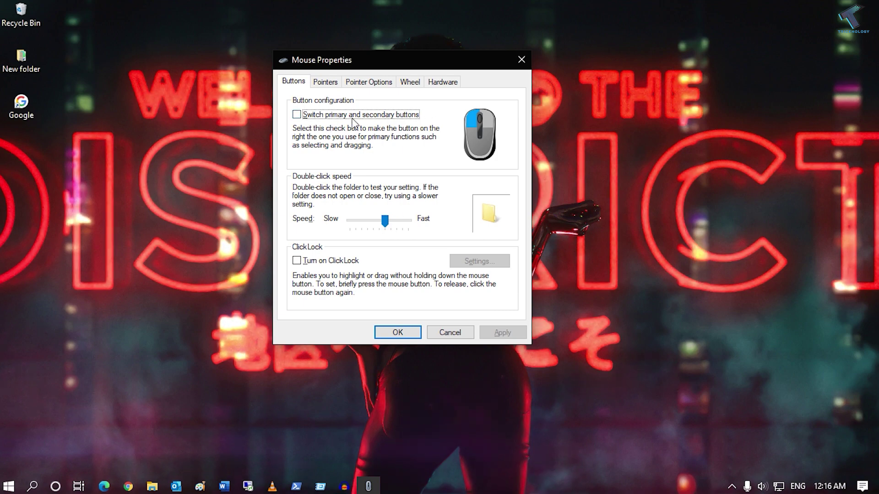
Cycle through the Pointers tab's schemes, return to Buttons, apply, and cancel Mouse Properties
click(324, 81)
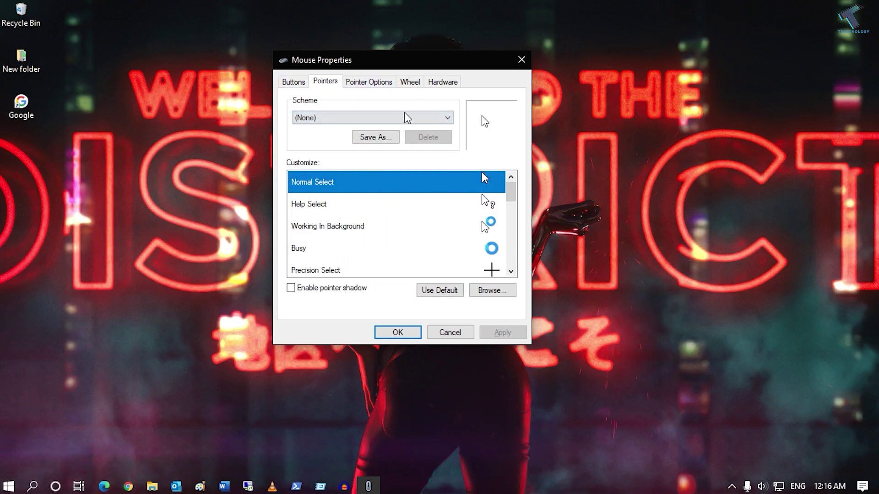
key(Up)
key(Up)
key(Up)
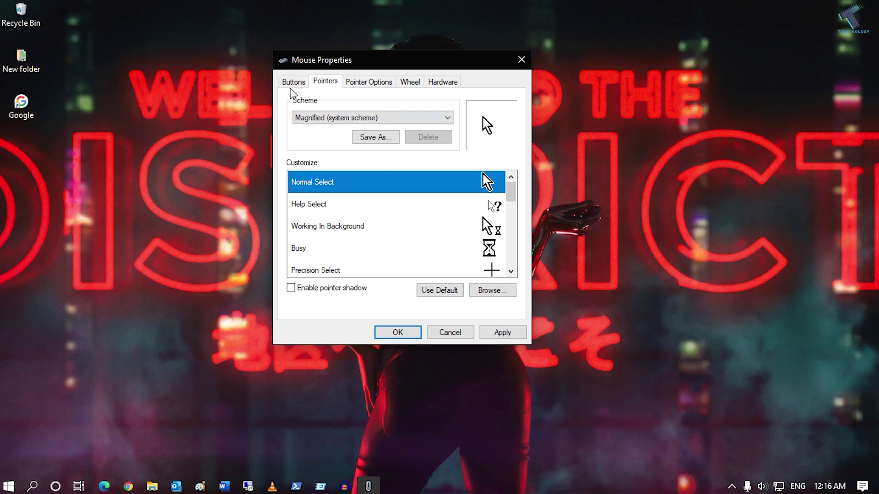
click(294, 82)
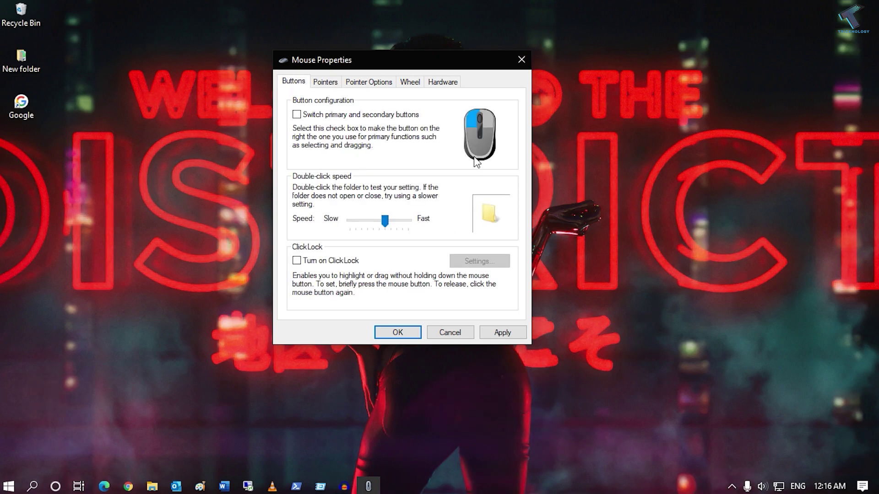
click(502, 334)
click(467, 336)
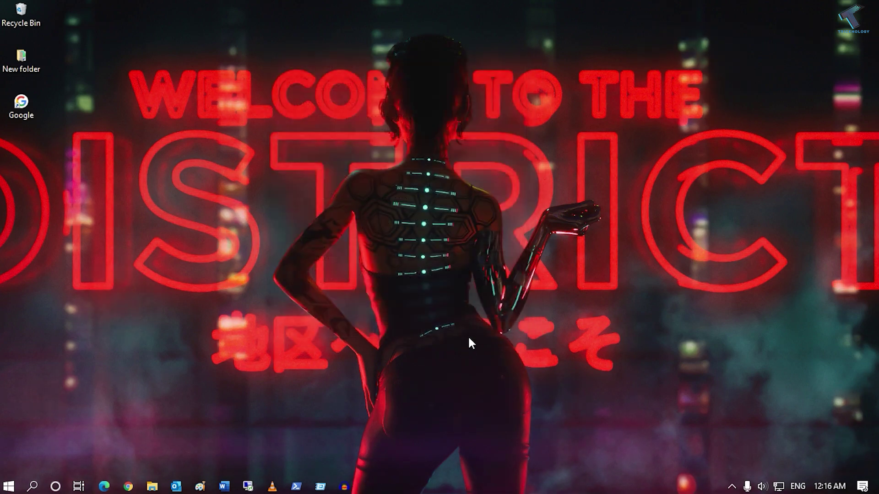
Launch the On-Screen Keyboard with osk from Run and move it higher and slightly right
key(super+r)
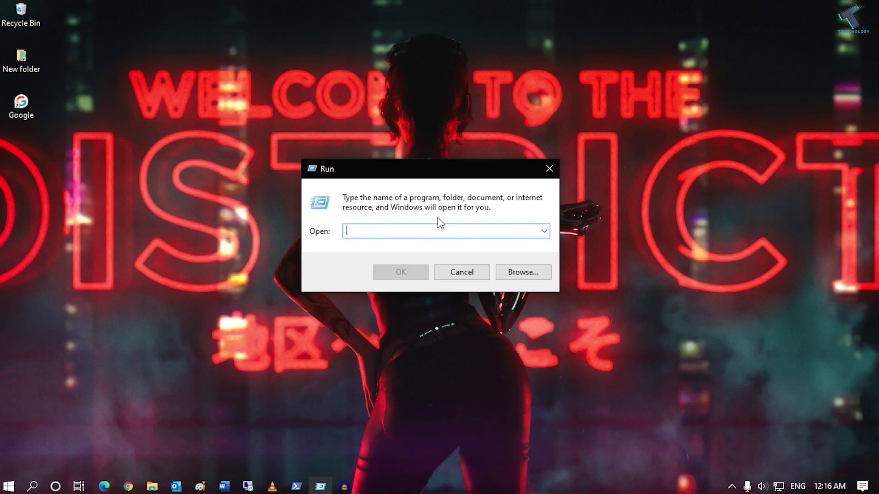
text(o)
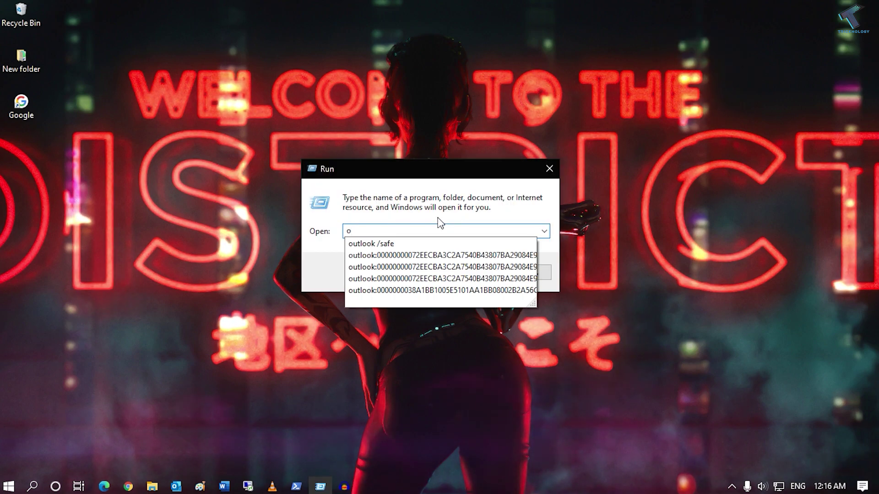
key(BackSpace)
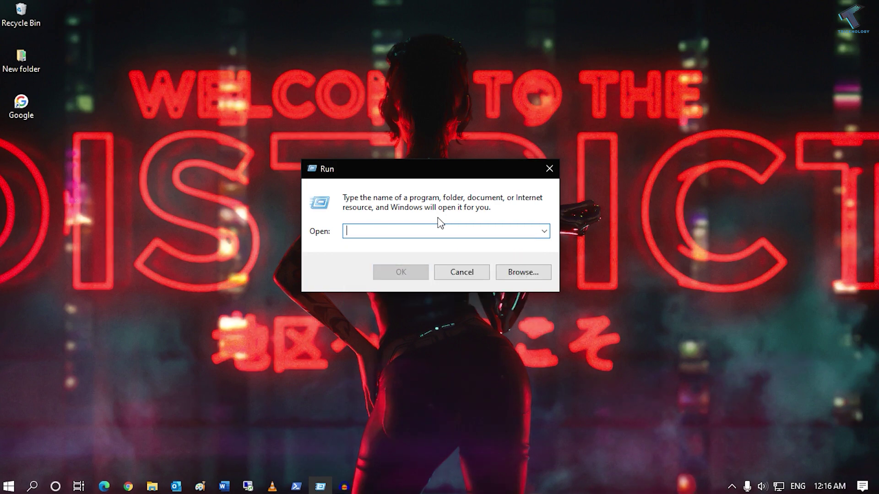
text(osk)
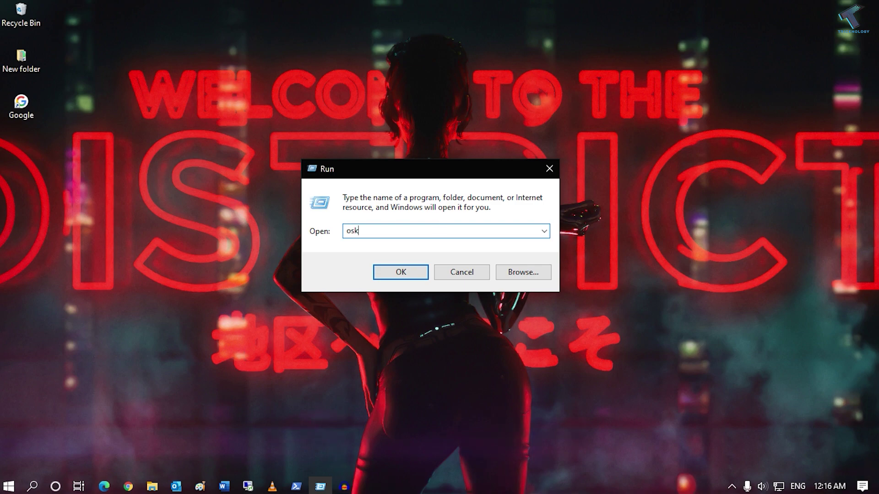
key(Return)
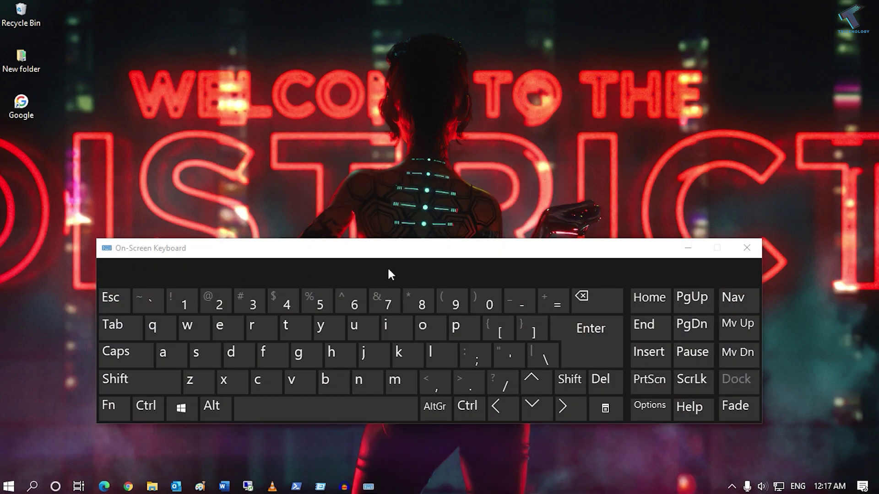
drag(422, 246, 514, 182)
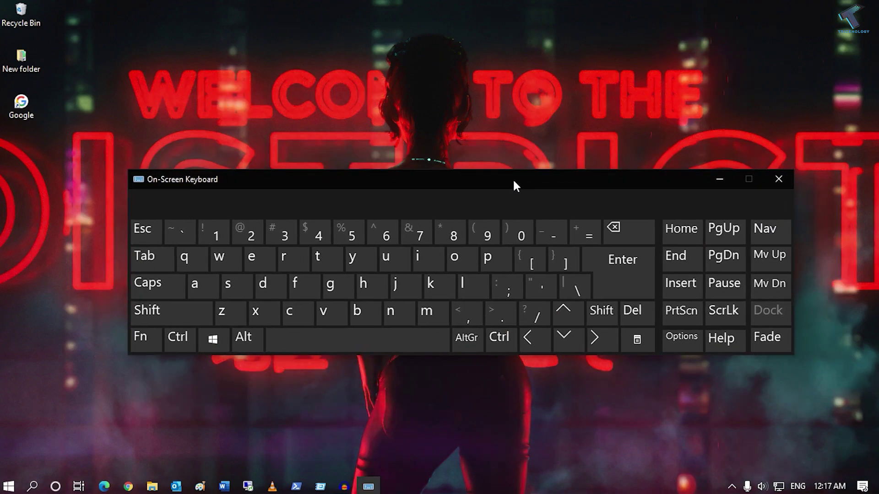
mouse_move(513, 181)
mouse_down()
mouse_move(507, 182)
mouse_move(549, 176)
mouse_move(511, 179)
mouse_move(521, 180)
mouse_up()
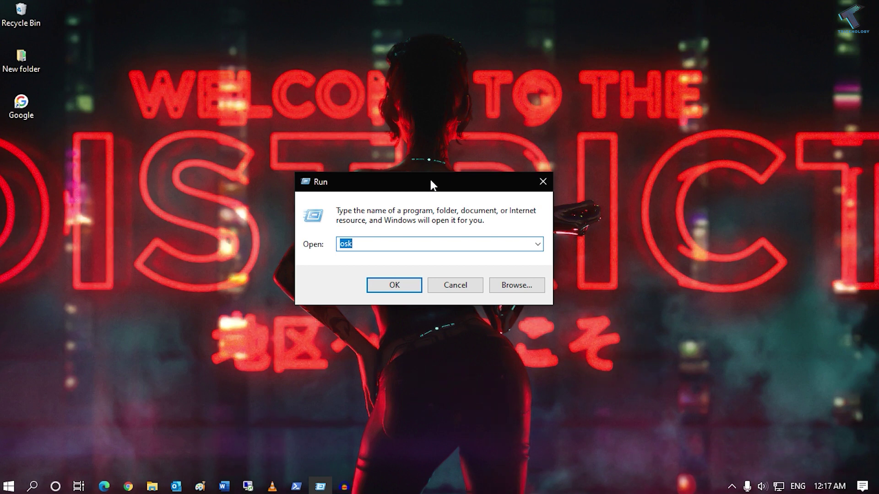
Run hdwwiz.cpl to open Device Manager and centre its window
text(hd)
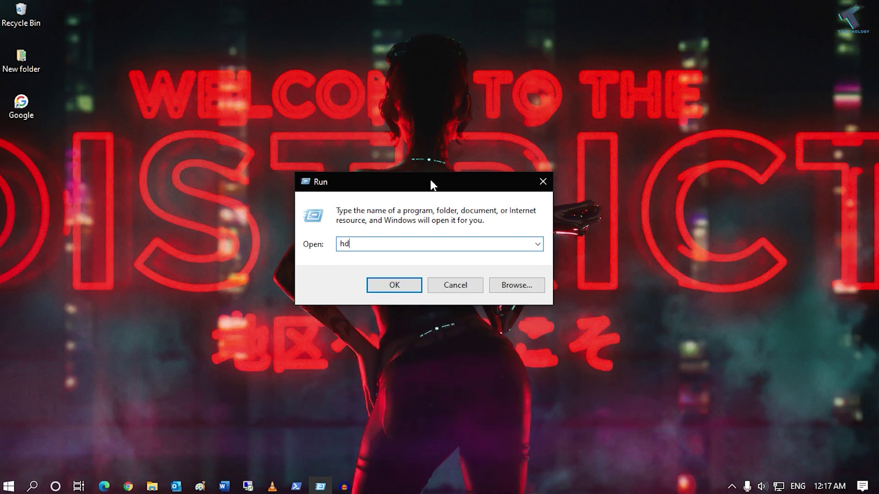
text(wwiz)
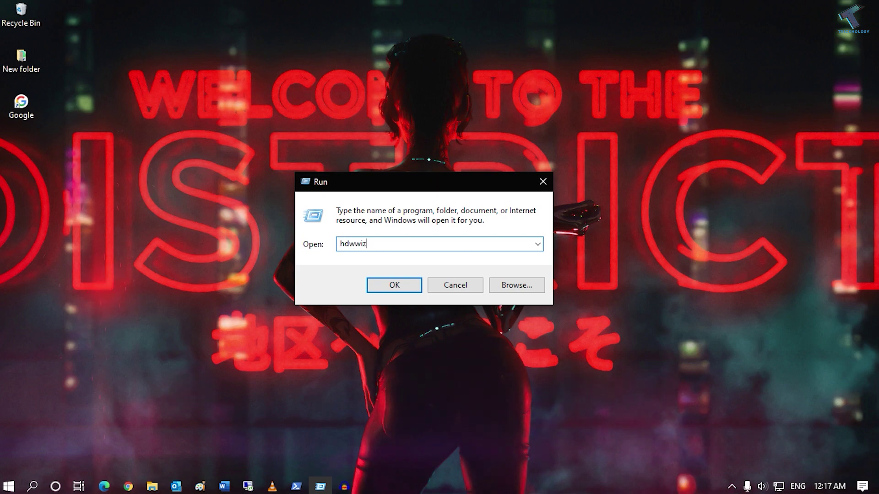
text(.cpl)
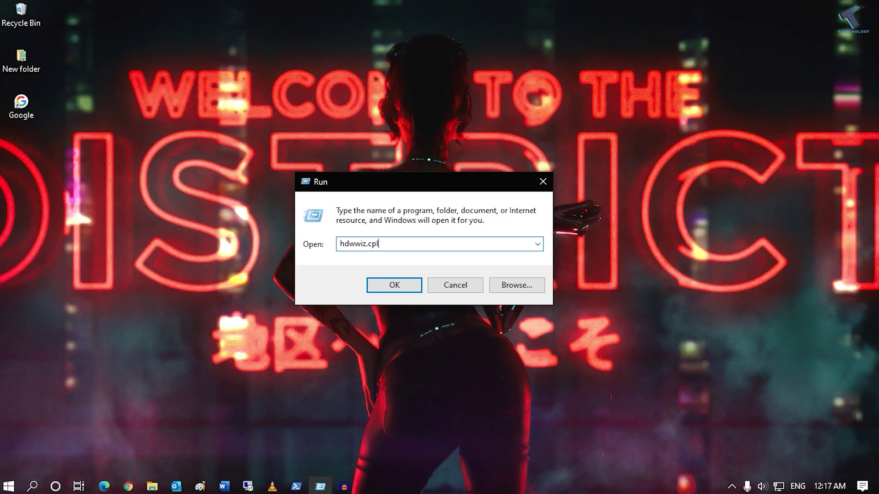
key(Return)
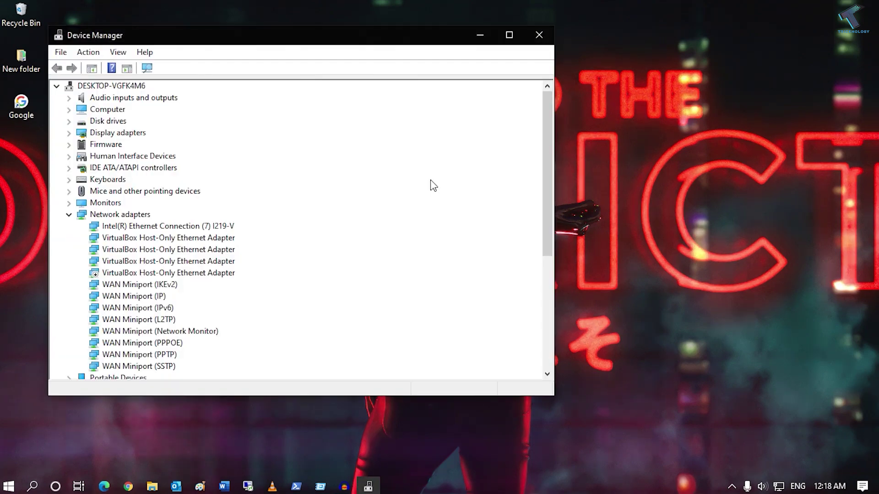
drag(274, 39, 477, 39)
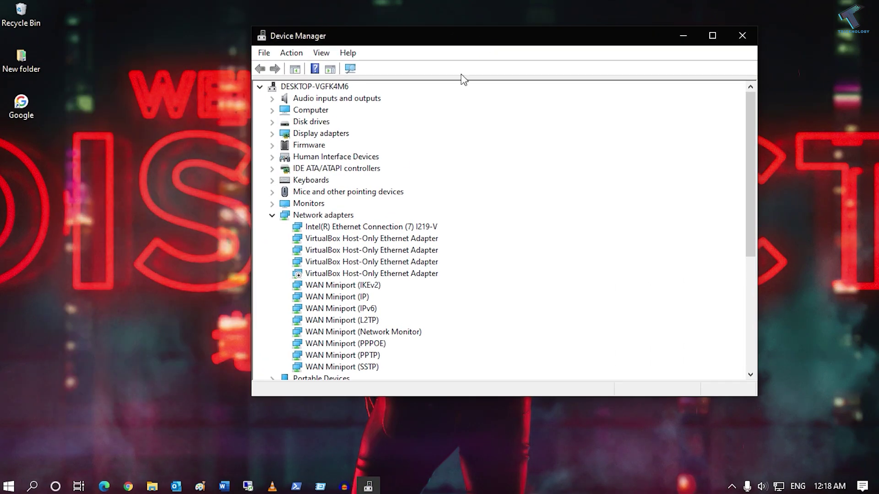
Browse Network adapters, view the Intel Ethernet adapter's actions without choosing one, then close Device Manager
click(276, 216)
scroll(367, 230, down, 2)
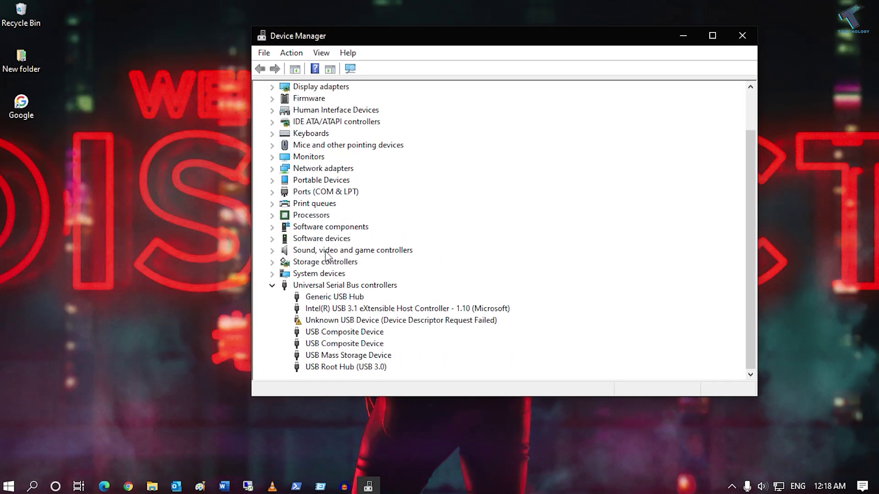
scroll(327, 248, up, 2)
click(277, 216)
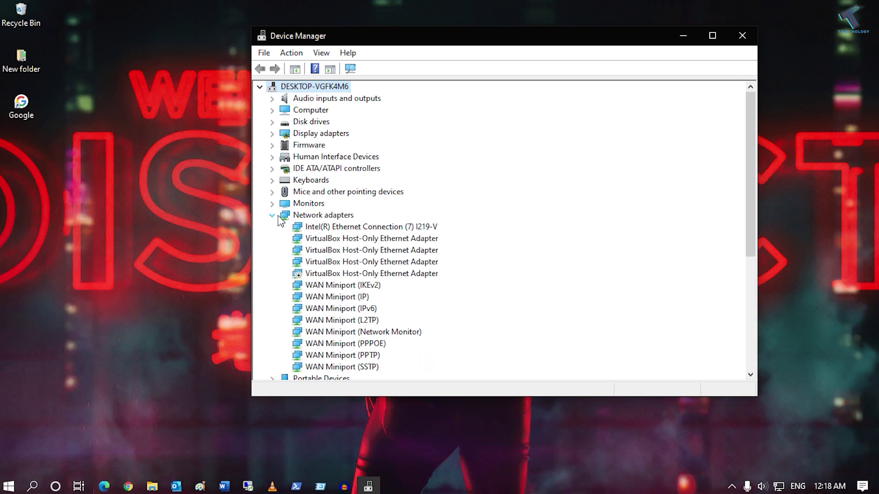
right_click(371, 232)
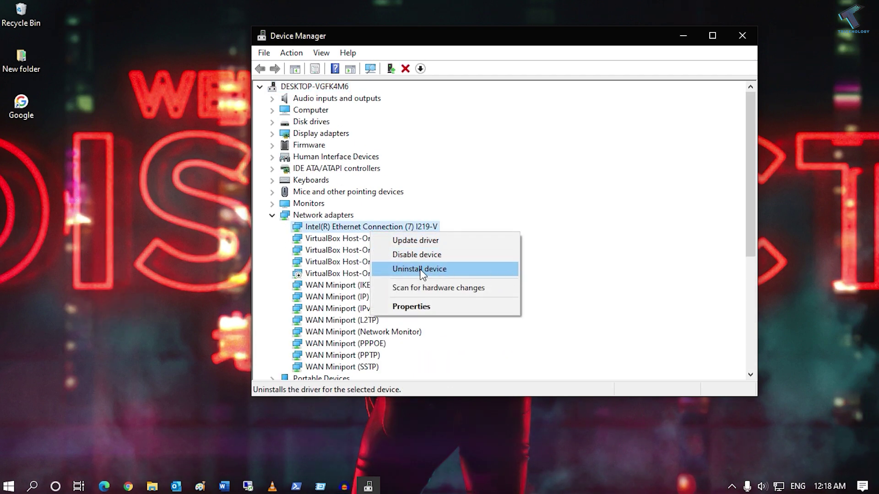
click(273, 214)
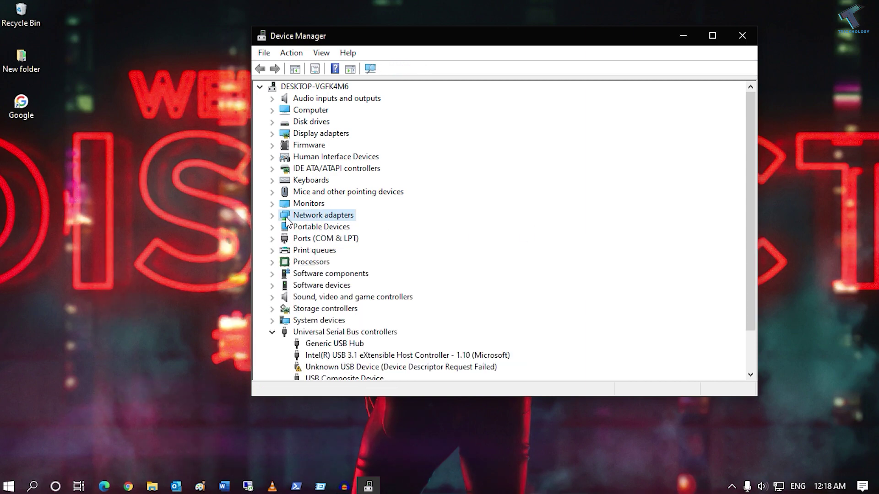
key(Right)
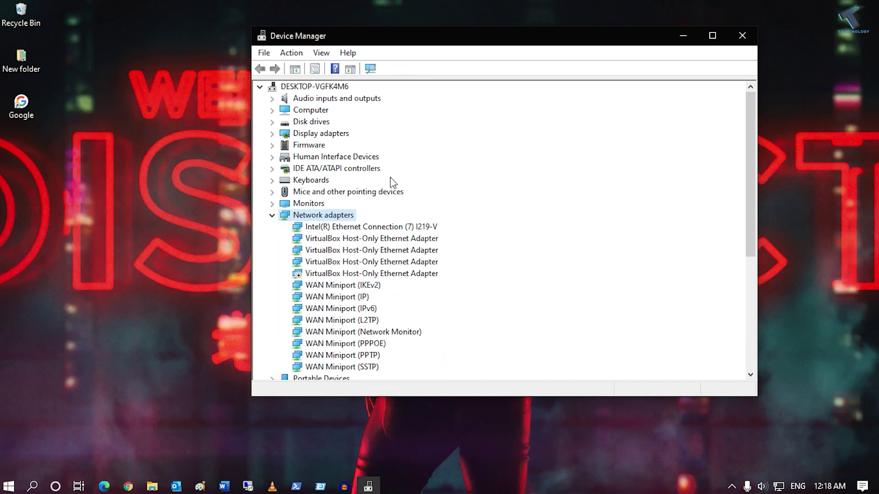
key(alt+F4)
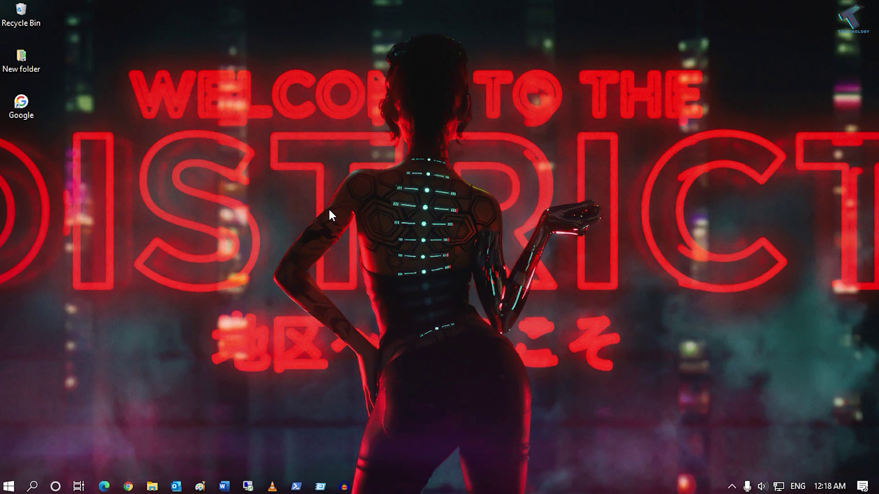